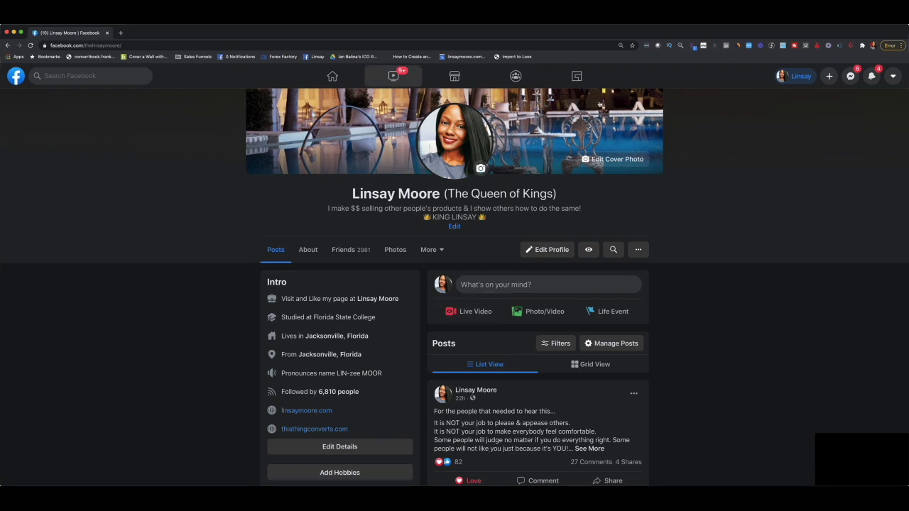
Start a new Facebook group and name it "Digital Marketing & Make Money Online w" followed by the owner's first name.
left_click(829, 76)
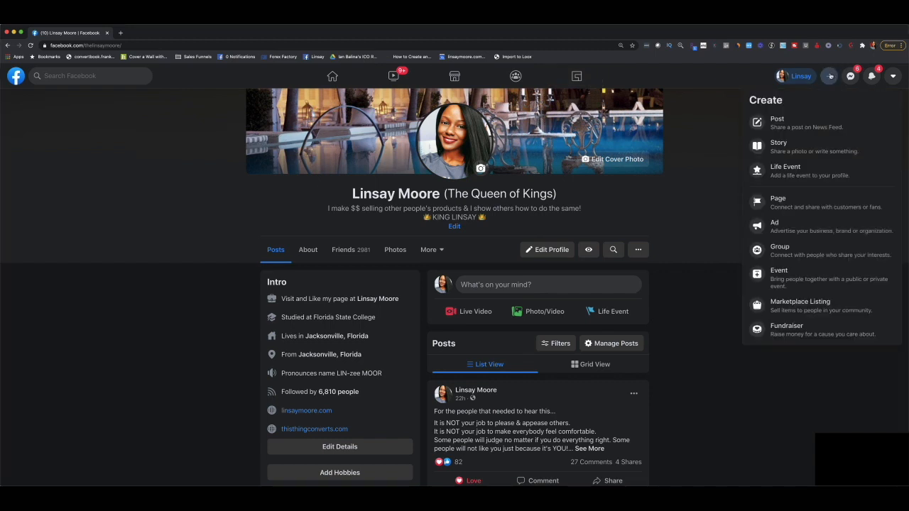
left_click(788, 253)
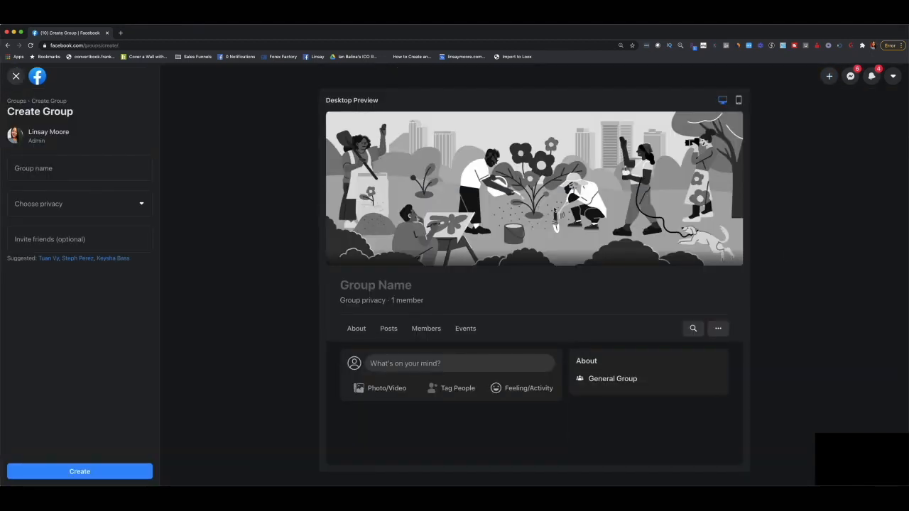
left_click(59, 173)
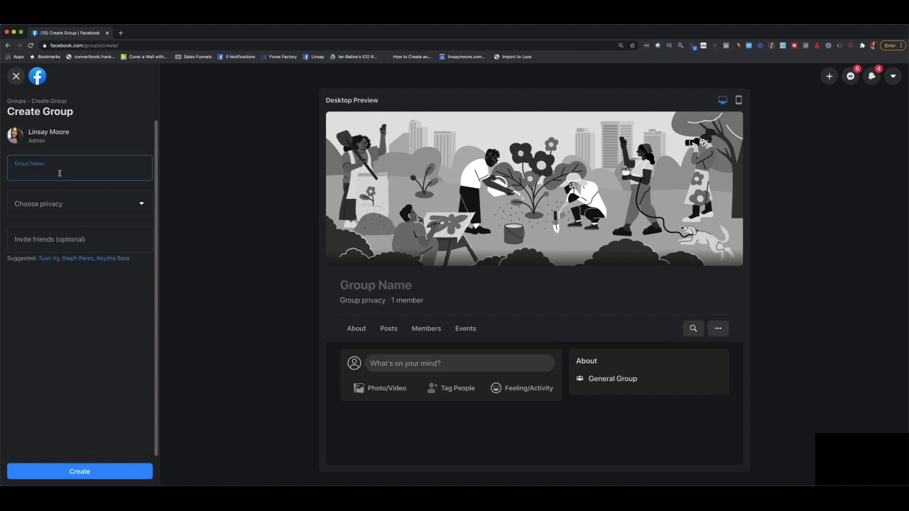
type("Dig")
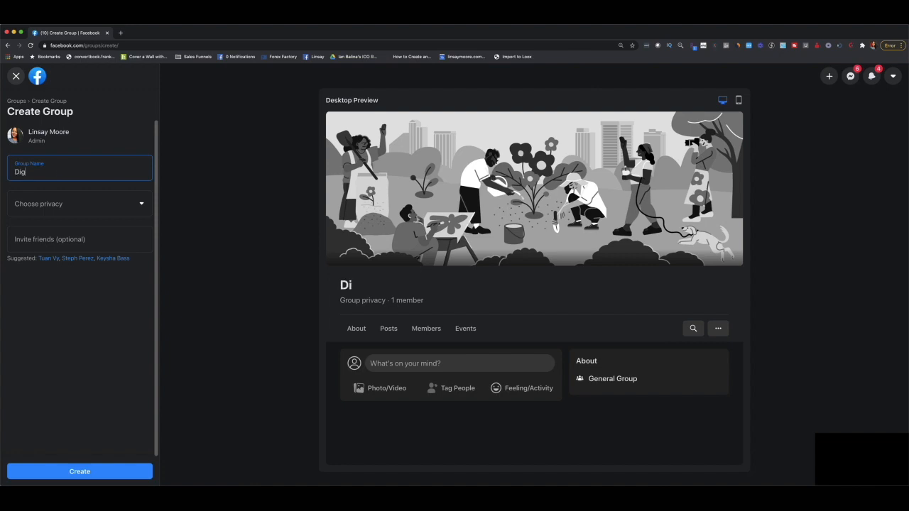
type("ital Marketing ")
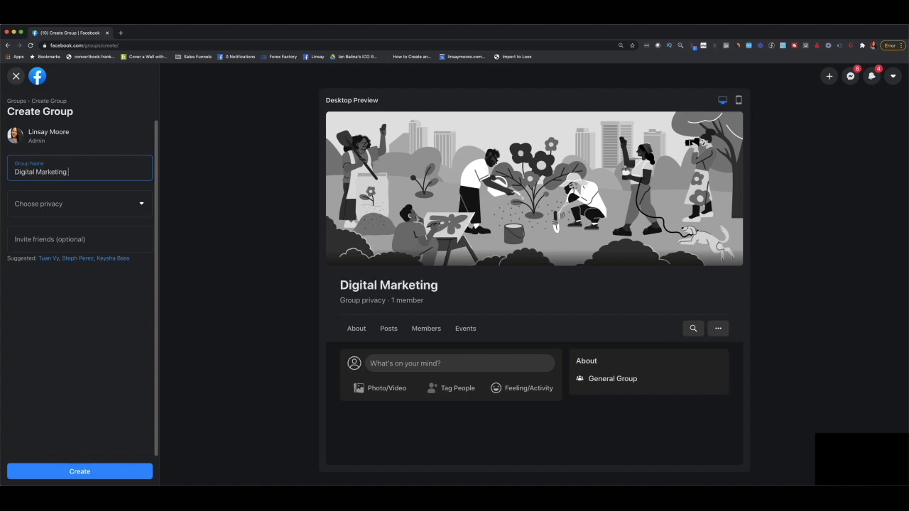
type("& Make Mon")
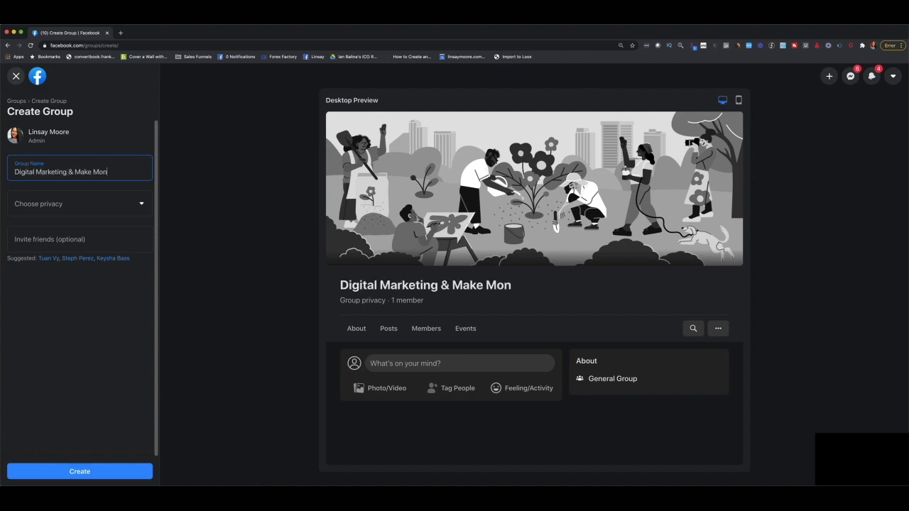
type("ey Online w ")
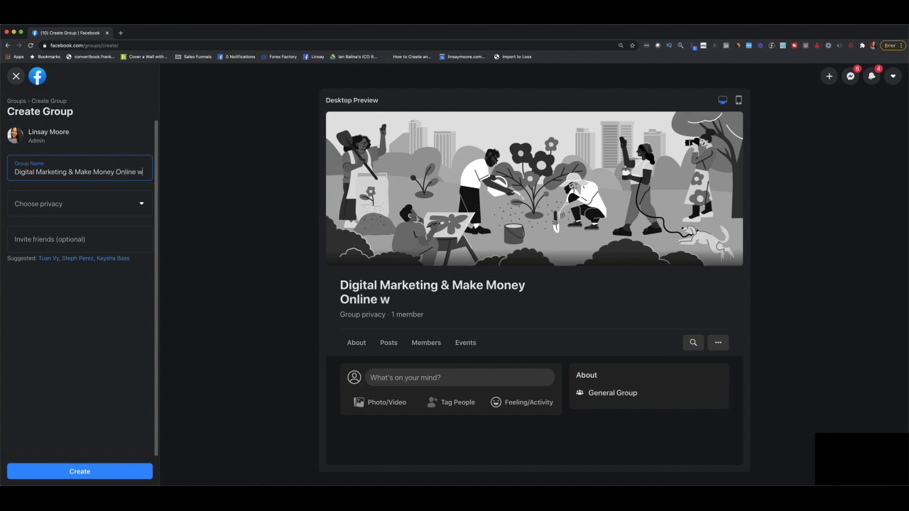
type("Linsay")
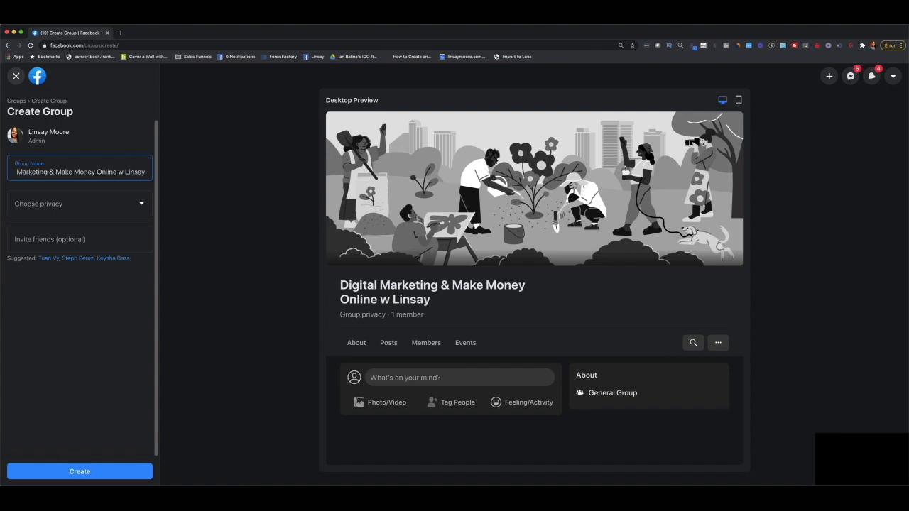
Set the group's privacy to Private, keep its visibility as Visible, and create the group.
left_click(68, 209)
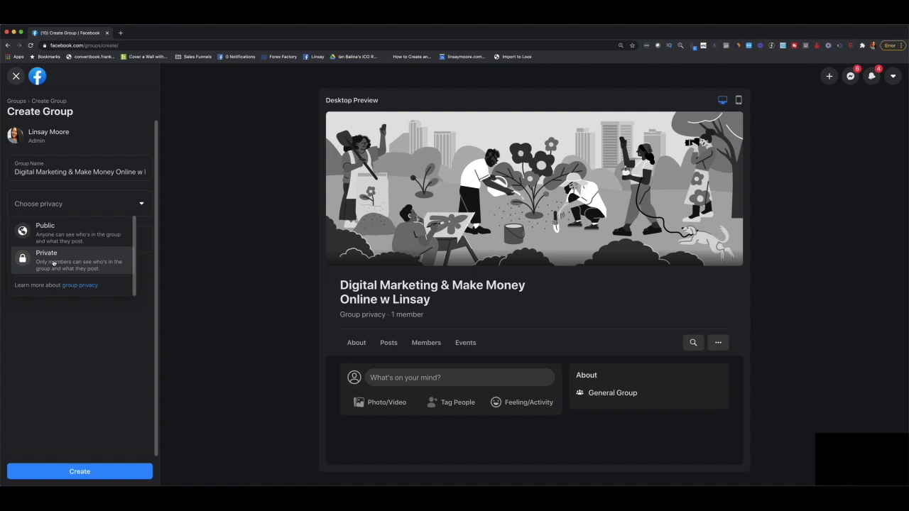
left_click(53, 262)
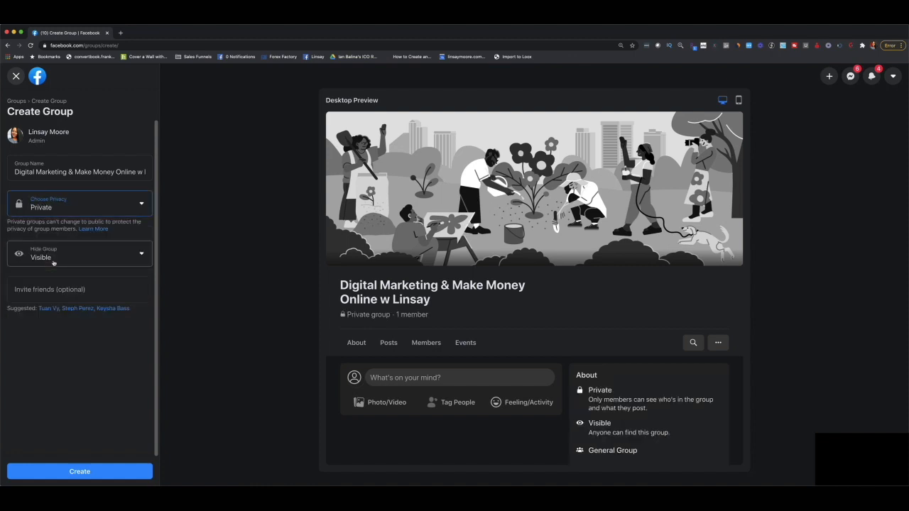
left_click(83, 255)
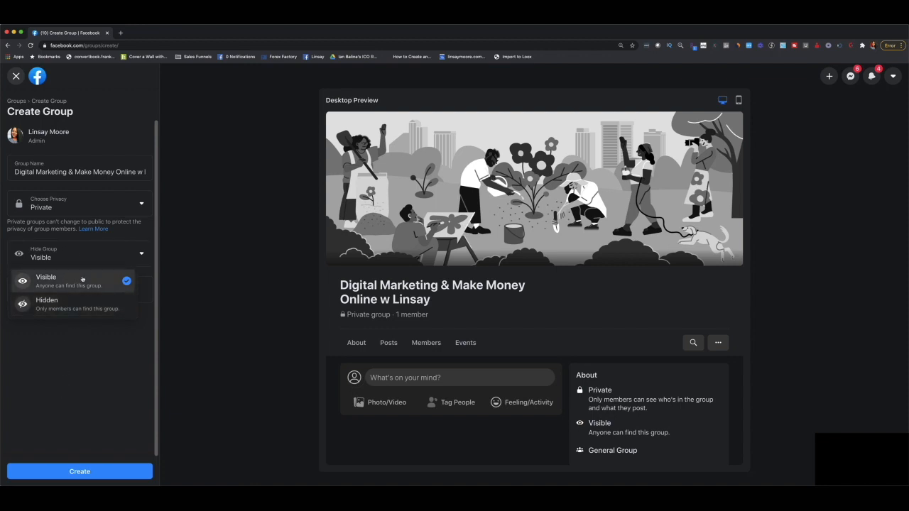
left_click(78, 474)
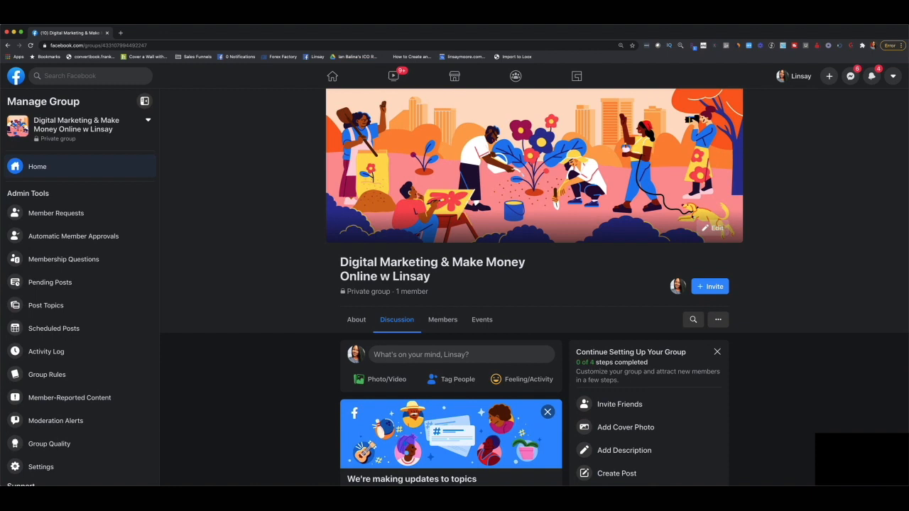
Upload the "Digital Marketing & Make Money Online" banner as the group cover, shift it slightly upward to show the full title, and save it.
left_click(717, 229)
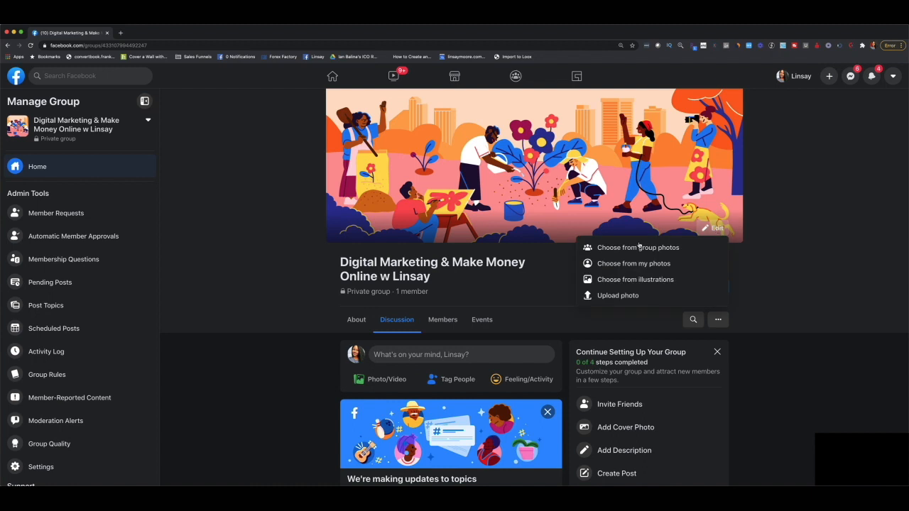
left_click(612, 296)
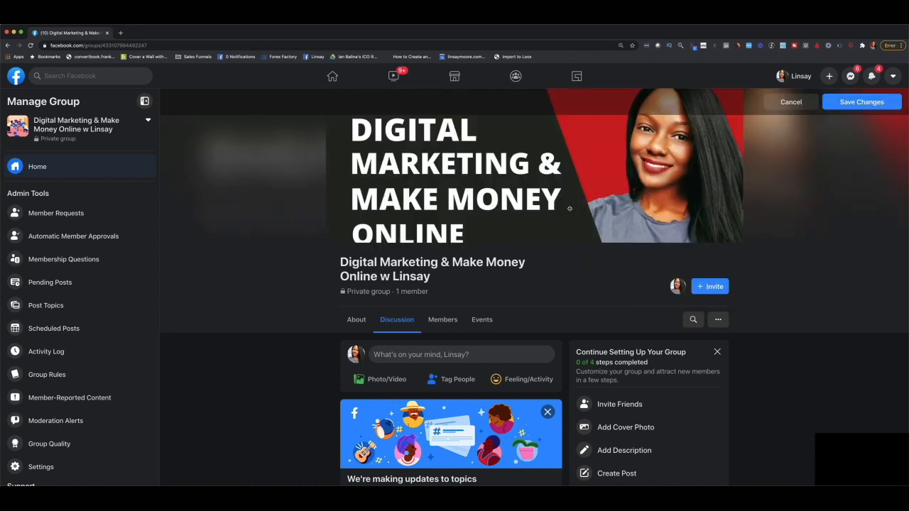
left_click_drag(569, 208, 570, 203)
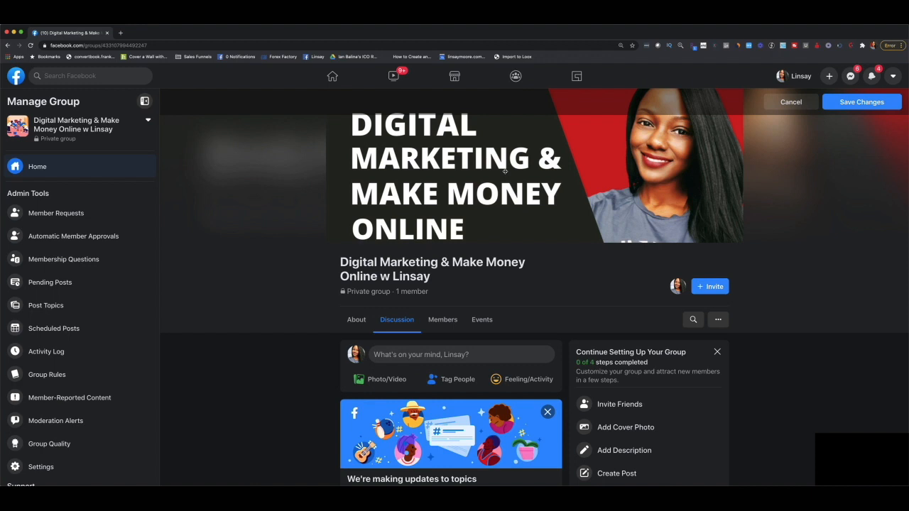
left_click(871, 101)
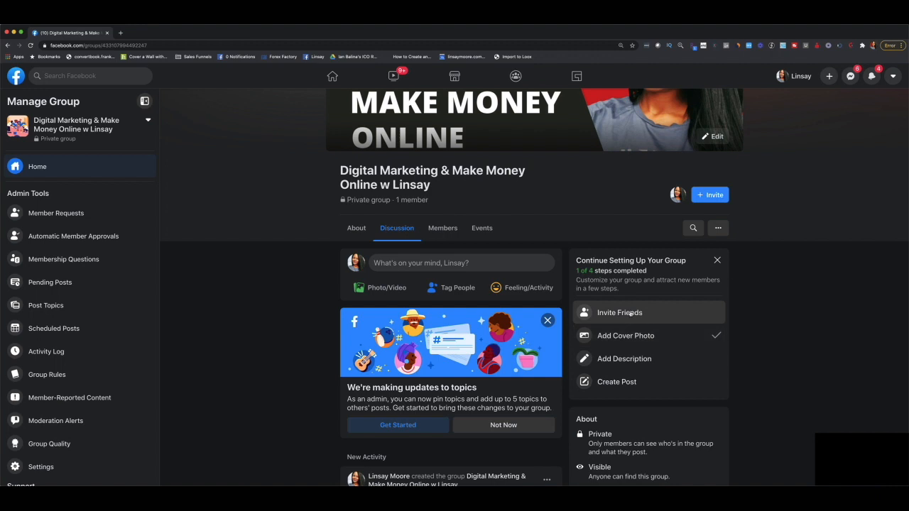
Save the group description "This group is about how to create success and earn income online with digital marketing and creating relationships with other online entrepreneurs.".
left_click(613, 360)
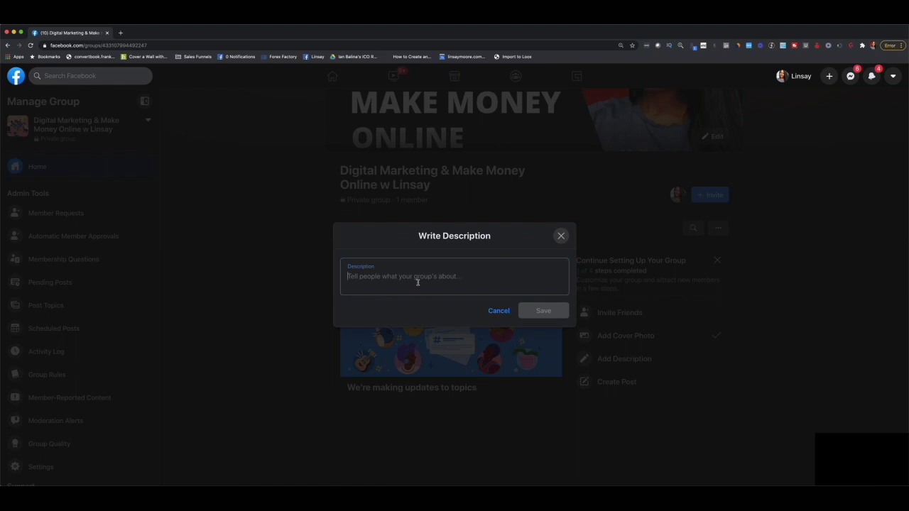
type("up is ab")
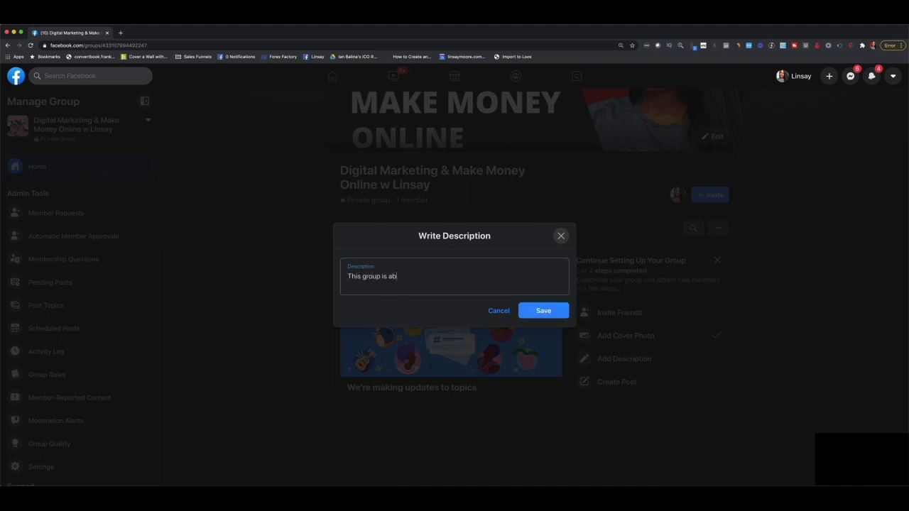
type("out how to ecreate success and earn income online with digital")
key("BackSpace")
key("BackSpace")
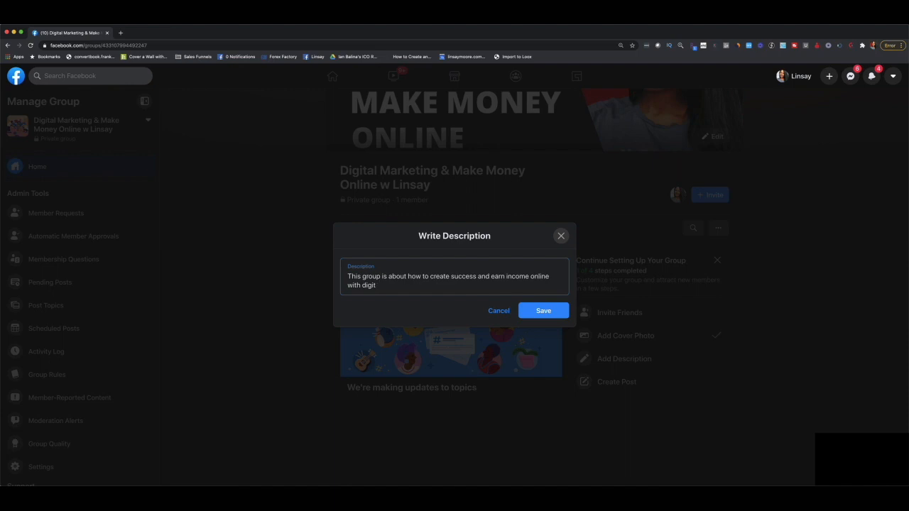
key("BackSpace")
key("BackSpace")
key("BackSpace")
type("igital marketing and creating relationship")
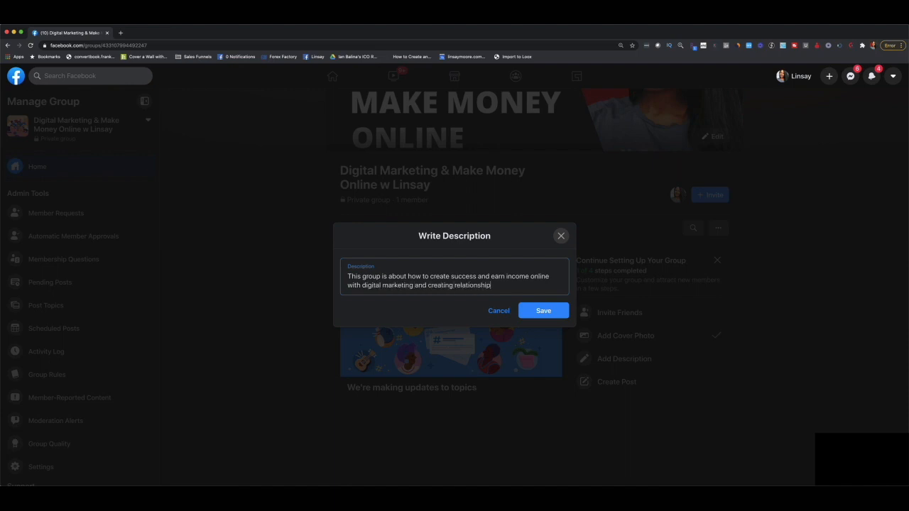
type("s with other online entrepre")
type("neurs.")
left_click(544, 316)
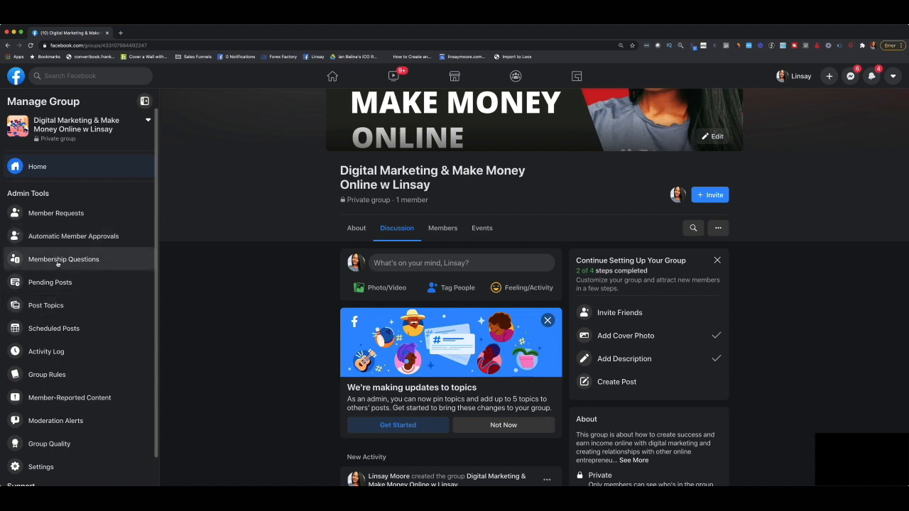
Inspect the form for new membership questions and close it without adding a question.
left_click(57, 261)
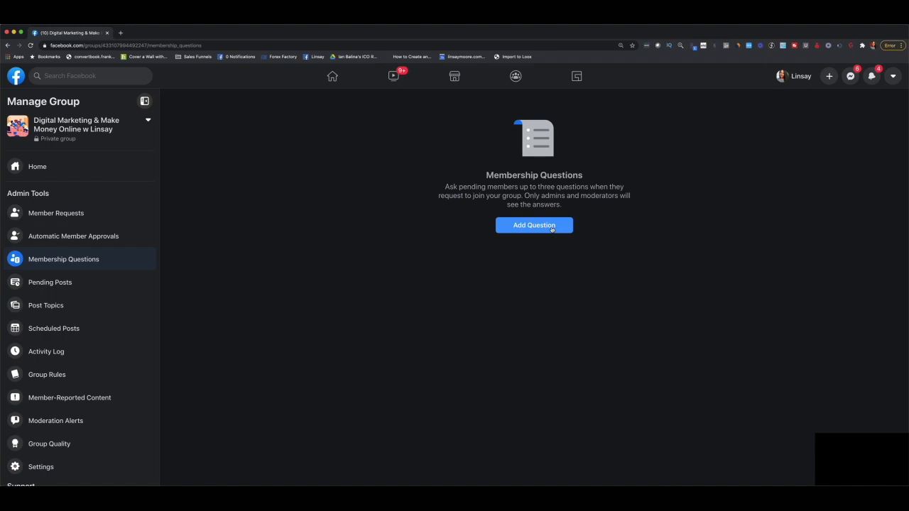
left_click(522, 228)
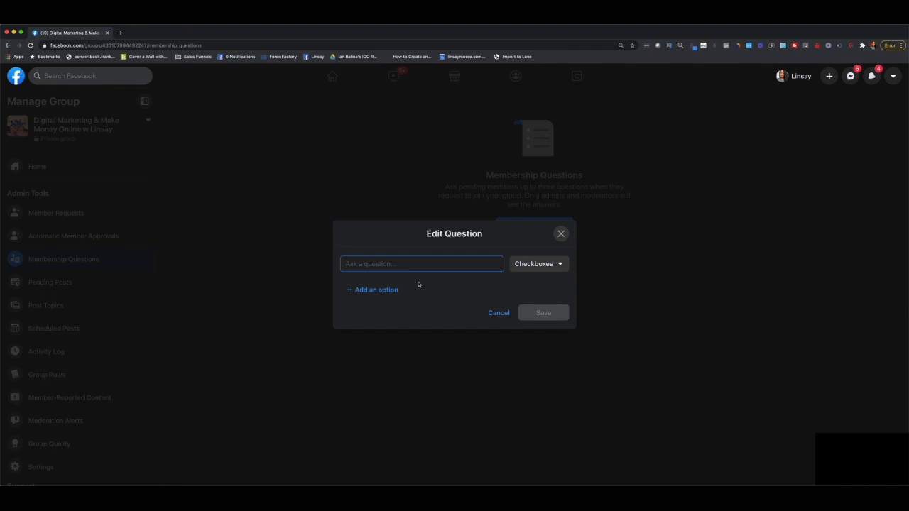
left_click(561, 233)
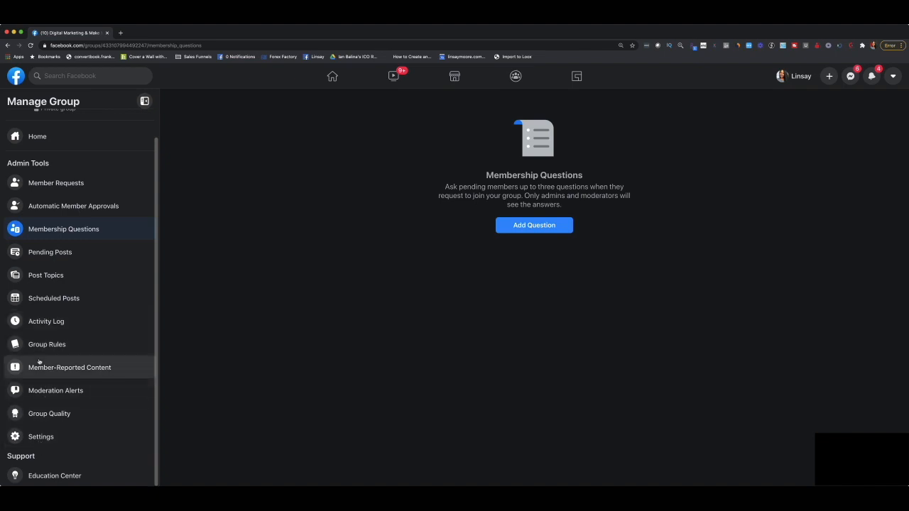
In the group settings, change the group color to the red shade matched to the cover photo and save it.
left_click(35, 438)
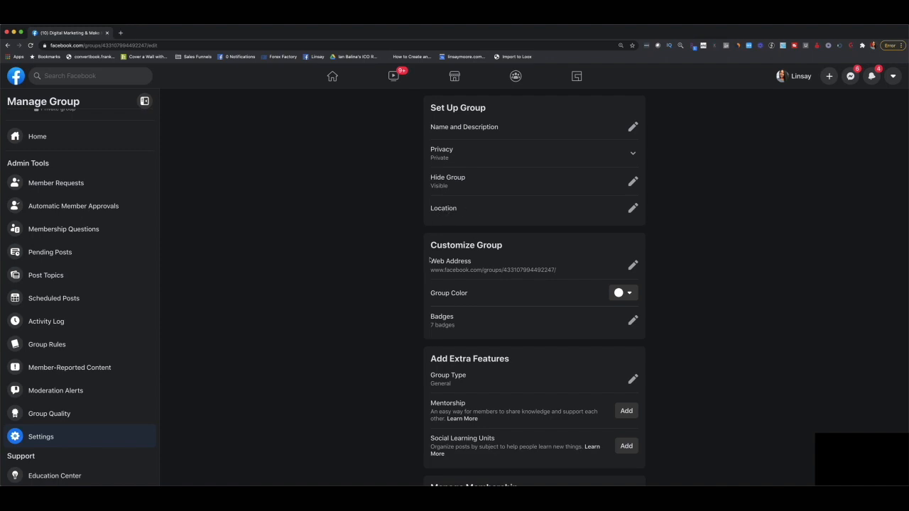
scroll(506, 254, "down", 1)
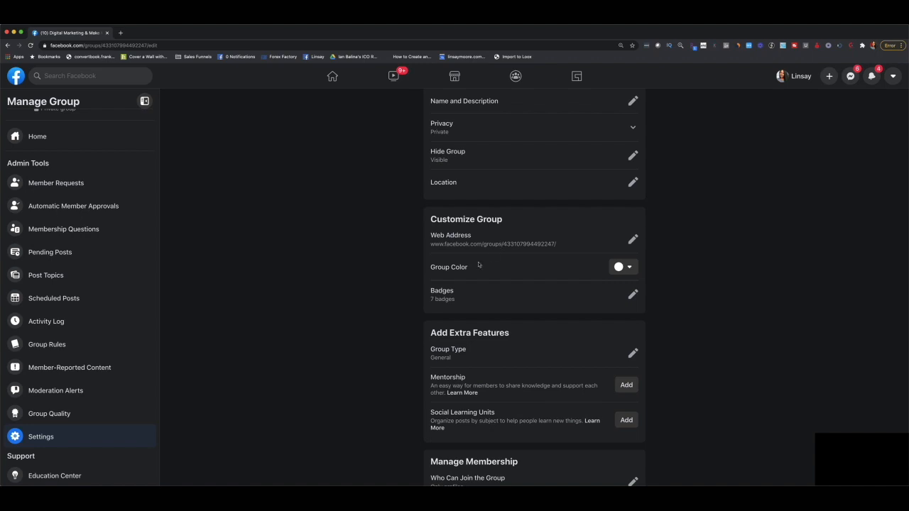
left_click(627, 267)
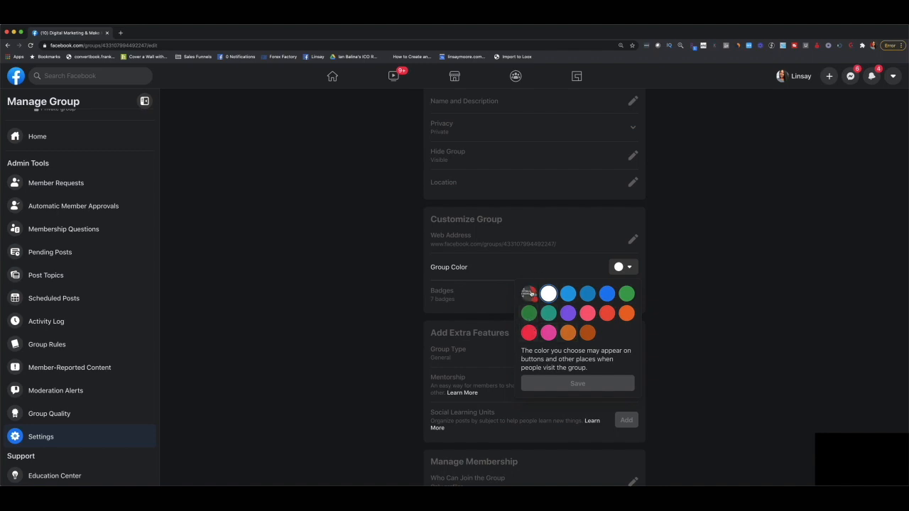
left_click(530, 293)
left_click(575, 390)
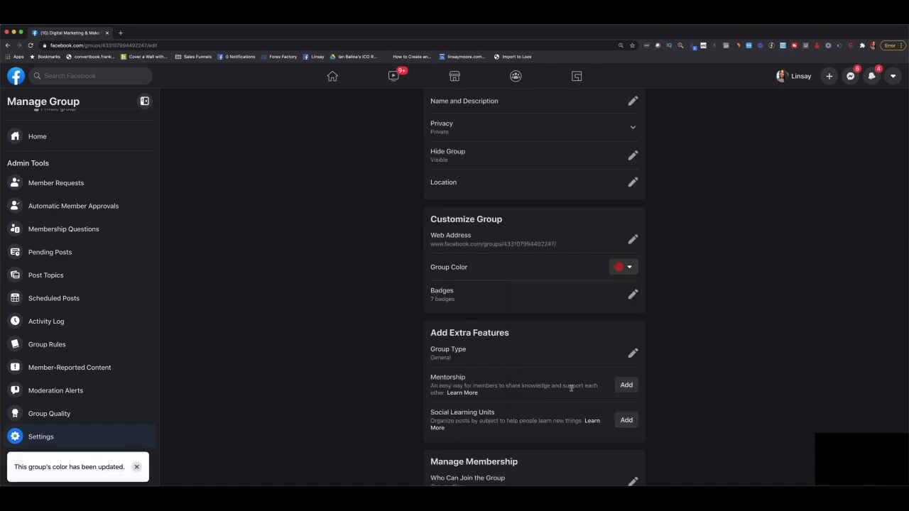
left_click(623, 267)
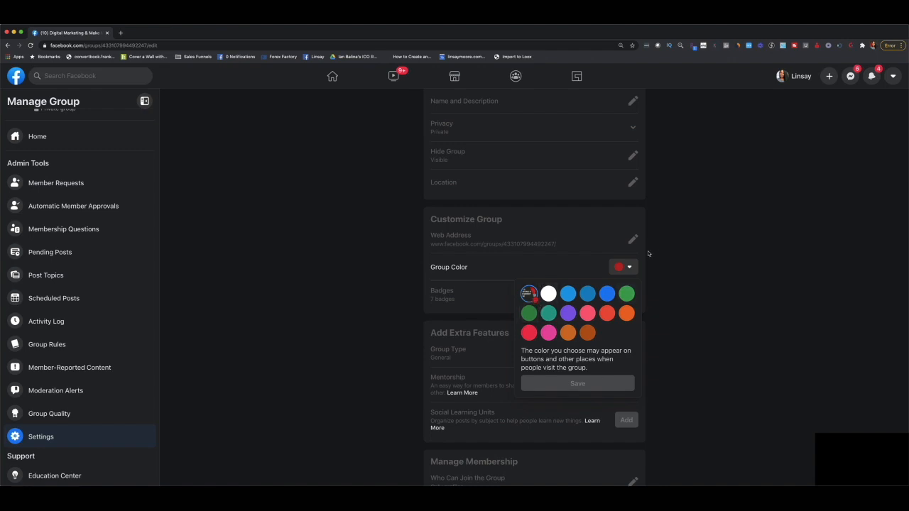
left_click(583, 269)
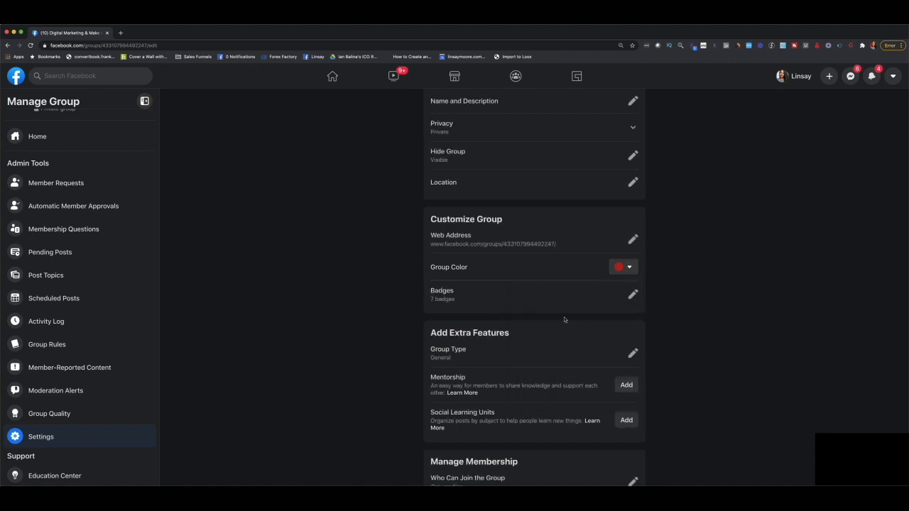
Examine the available group types without changing the selection, and review the extra features and membership settings.
scroll(551, 310, "down", 2)
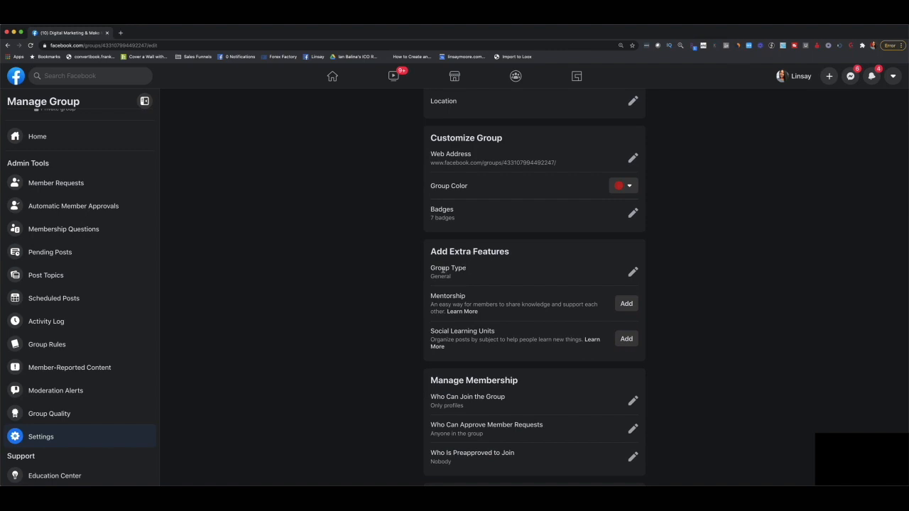
left_click(632, 272)
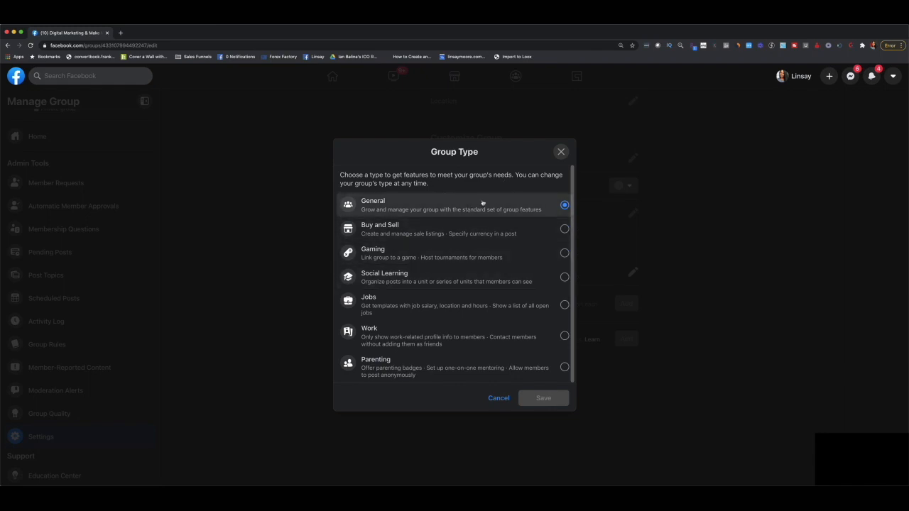
left_click(509, 403)
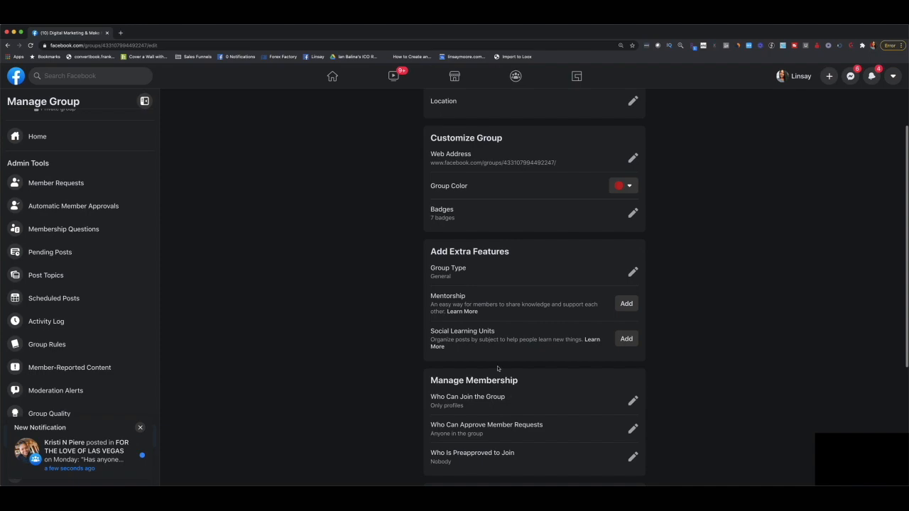
scroll(463, 274, "down", 1)
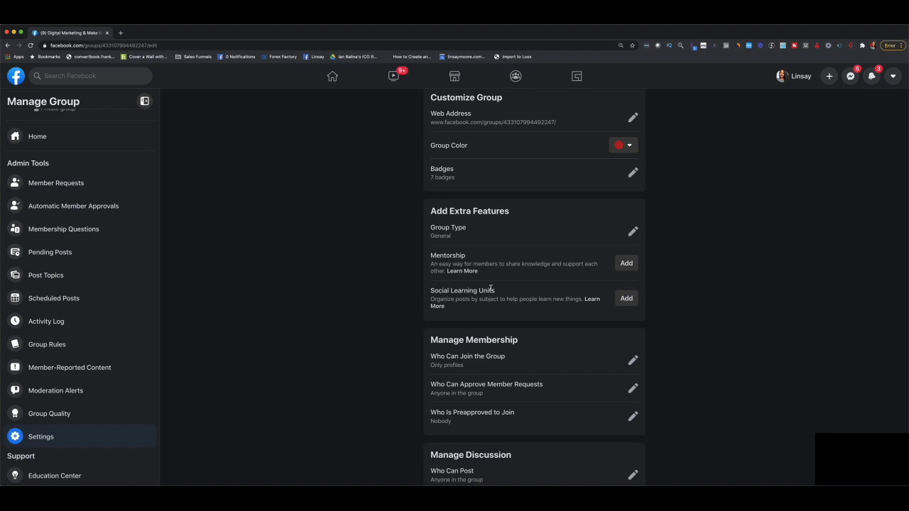
scroll(536, 372, "down", 2)
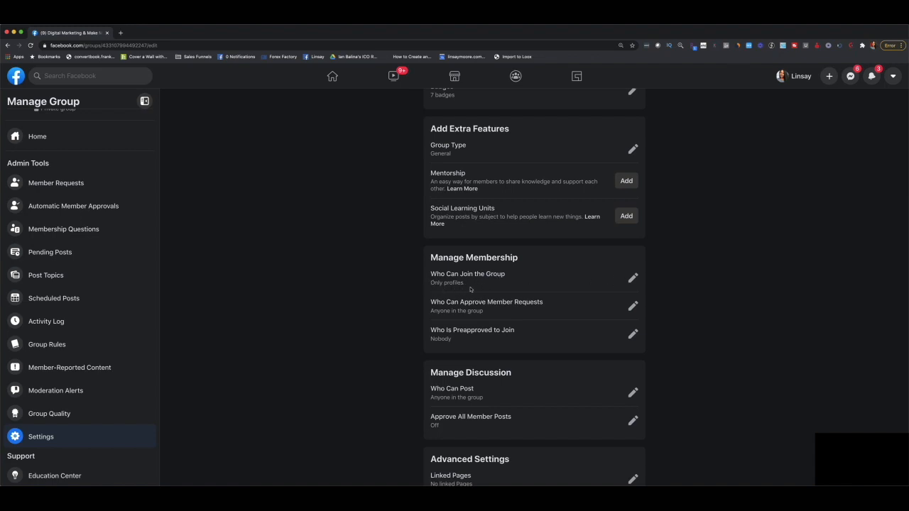
Check who can join the group without changing it, and limit approval of member requests to only admins and moderators.
left_click(633, 277)
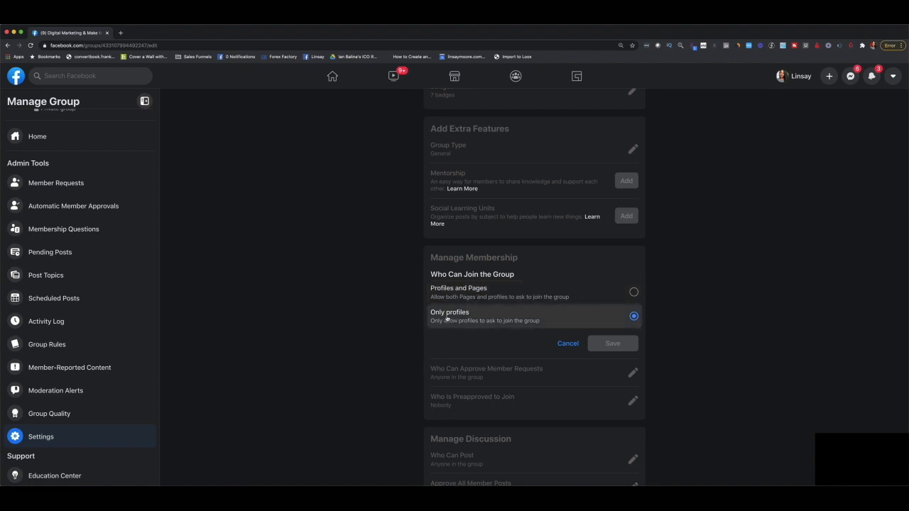
left_click(568, 344)
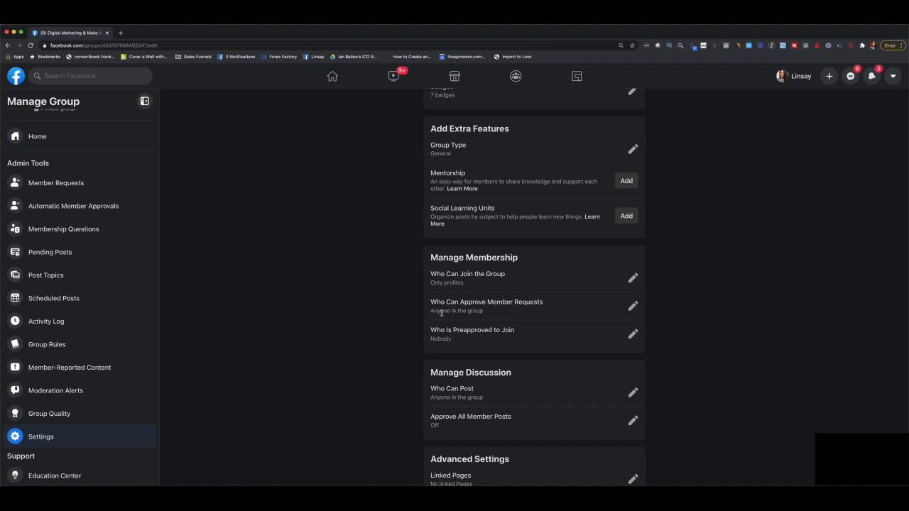
left_click(632, 307)
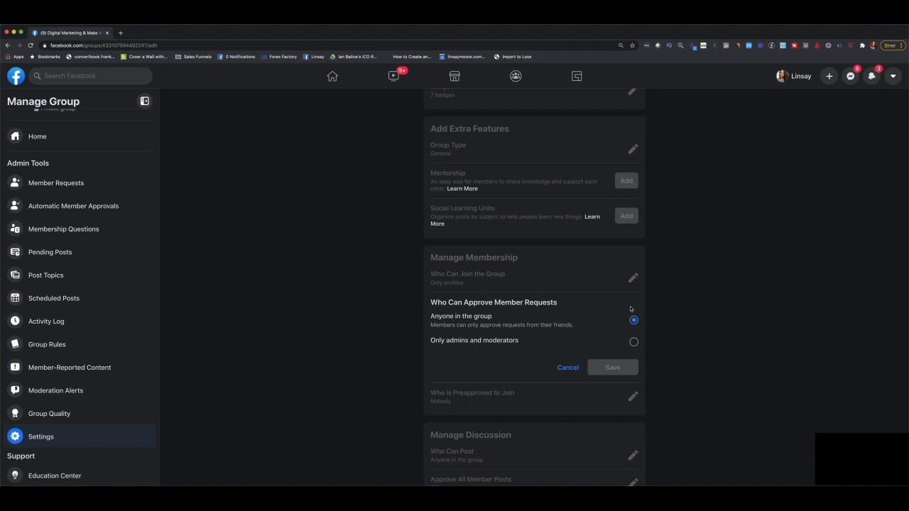
left_click(632, 343)
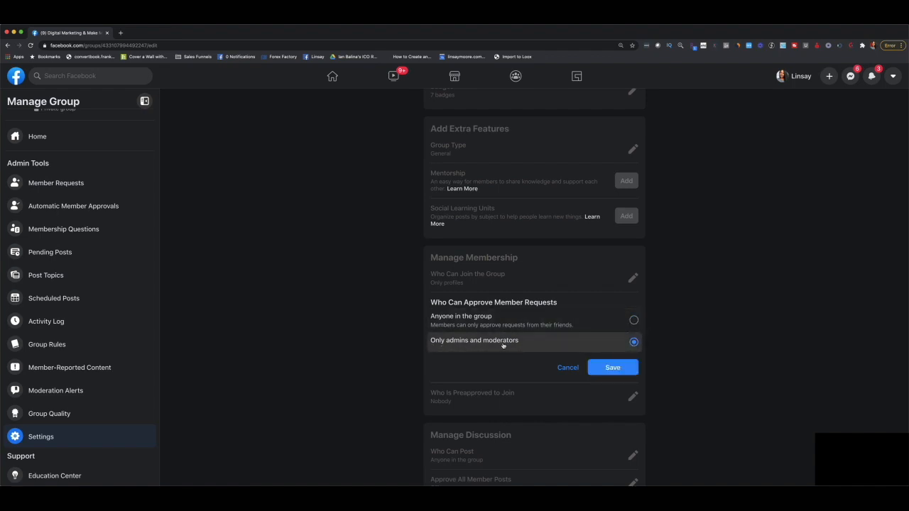
left_click(611, 370)
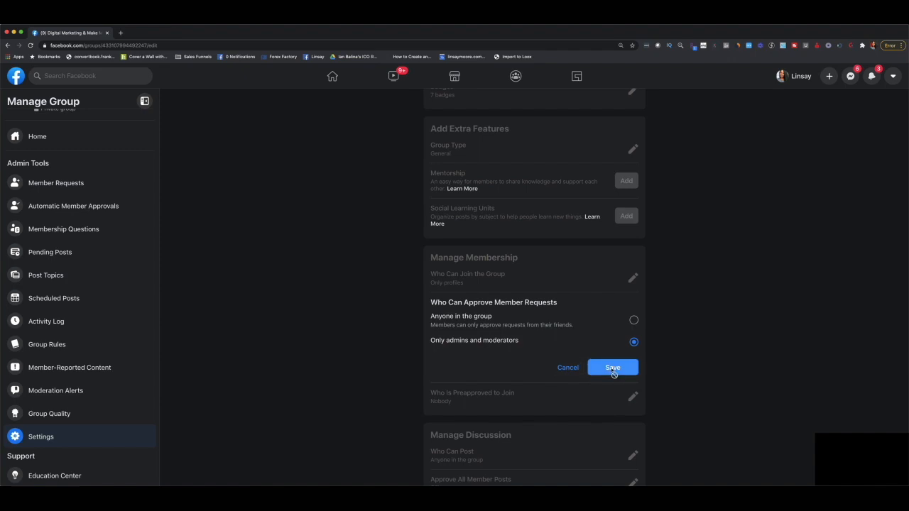
Inspect the options for who can post and for approving all member posts, cancelling both without changes.
scroll(521, 314, "down", 2)
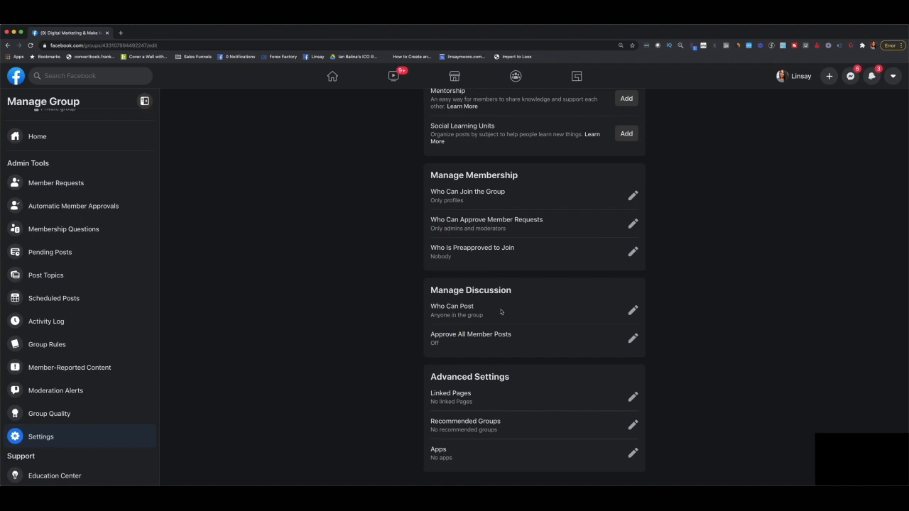
left_click(633, 311)
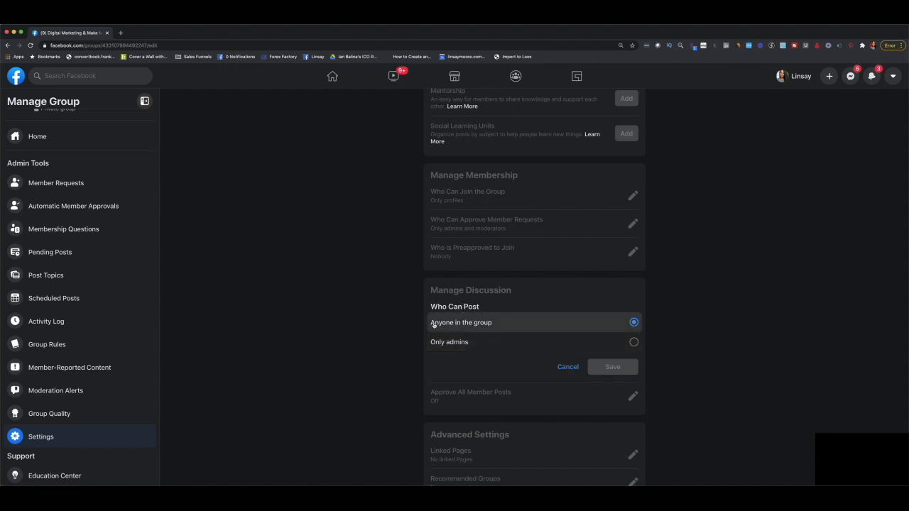
left_click(560, 367)
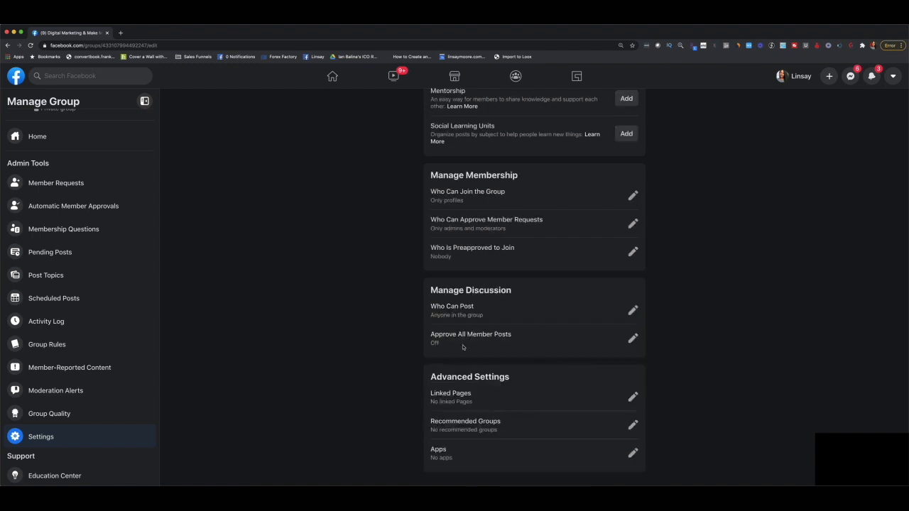
left_click(633, 339)
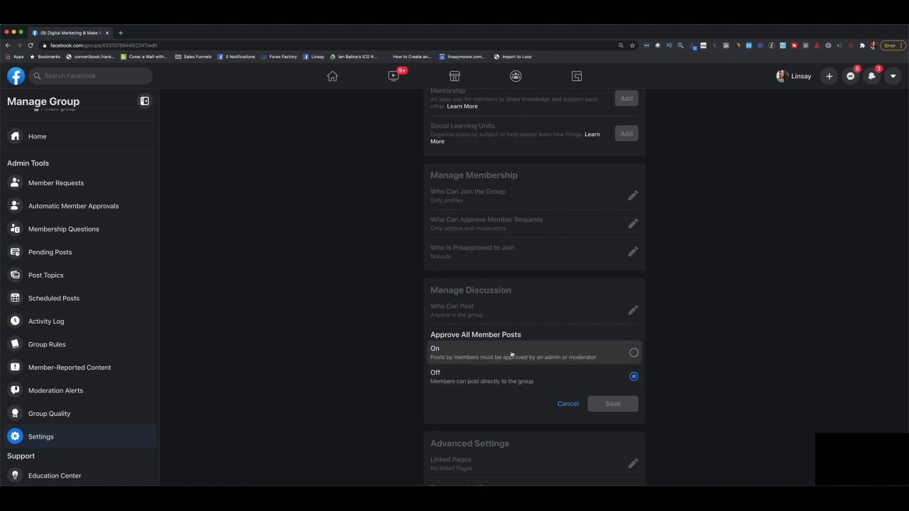
left_click(568, 404)
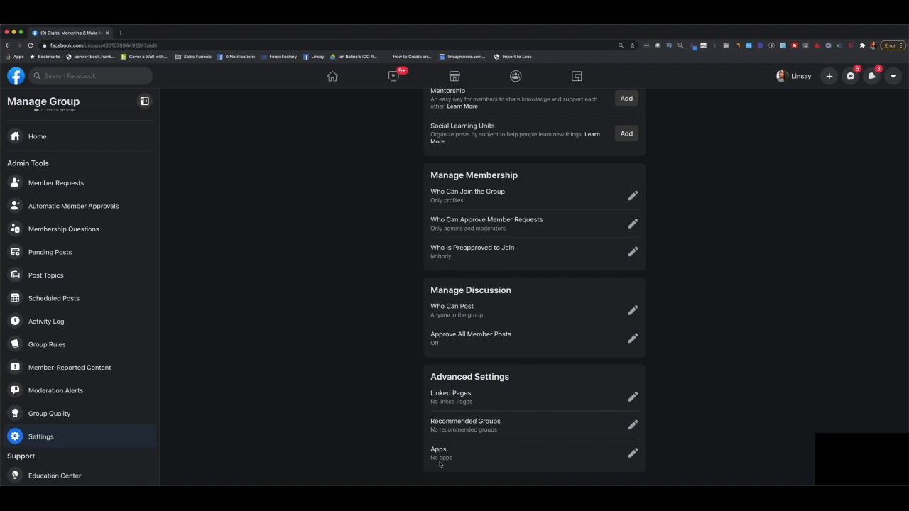
Open the group's scheduled posts page and start creating a post from there.
scroll(77, 331, "up", 1)
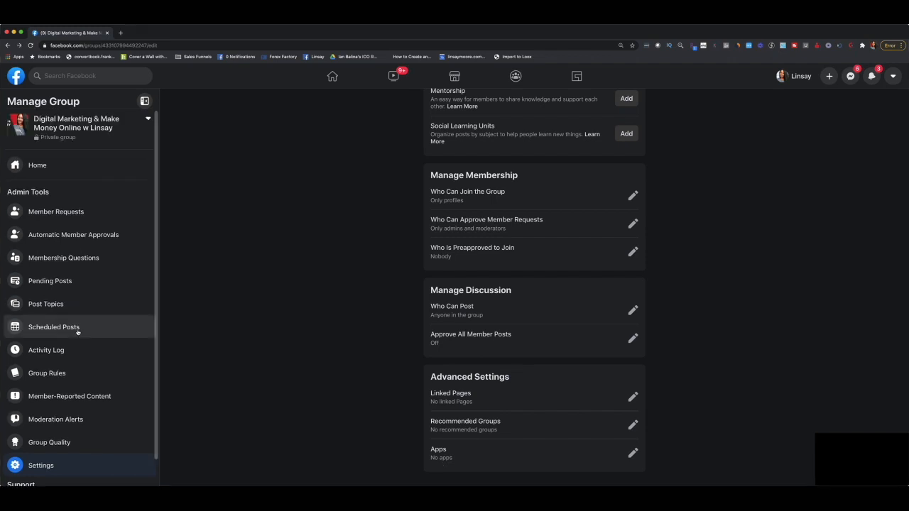
left_click(77, 332)
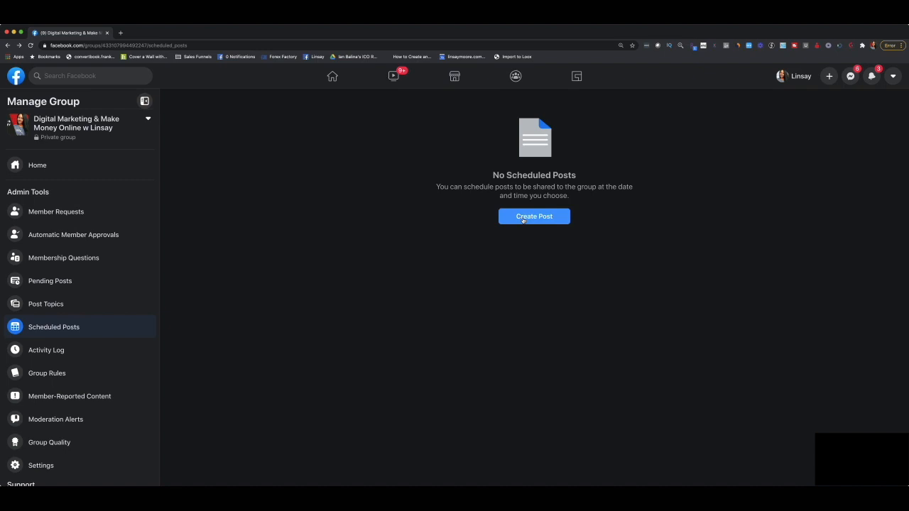
left_click(524, 219)
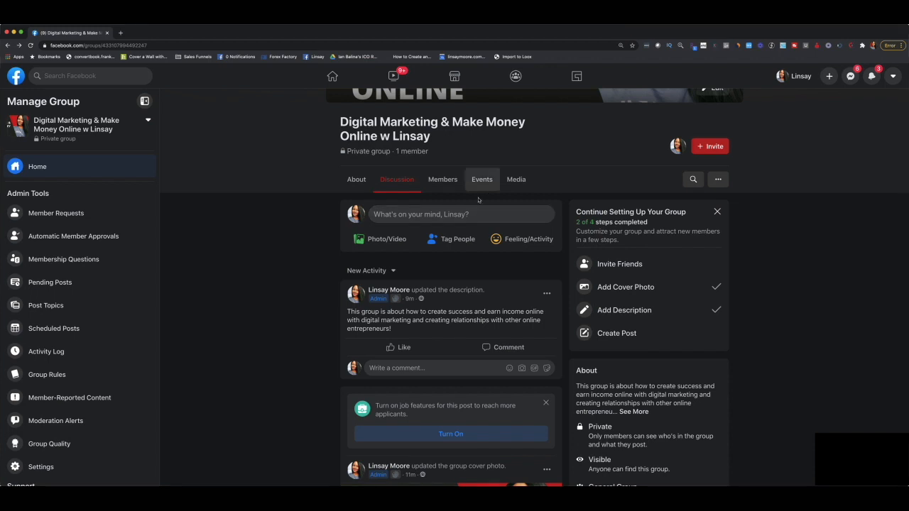
Draft a group post opening "WELCOME TO OUR NEW GROUP MEMBERS!!" with the getting-started steps, links and group rules, and review its full text.
left_click(467, 219)
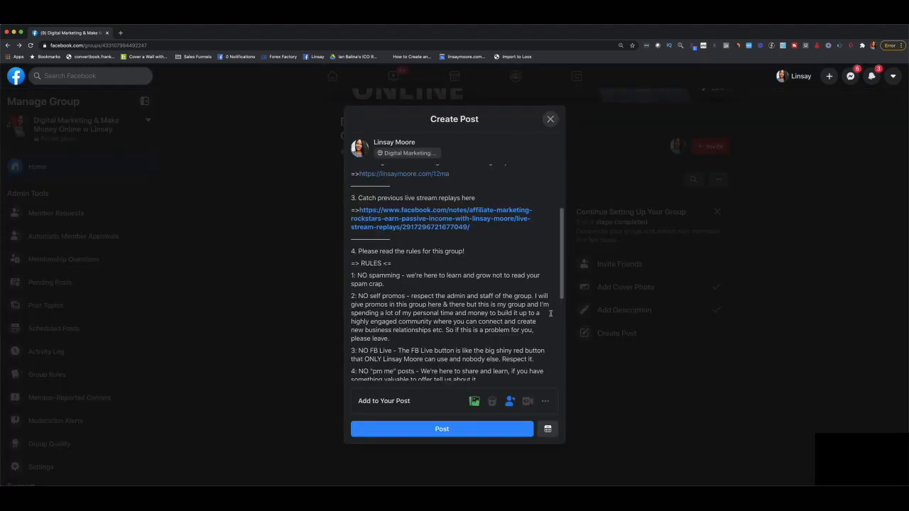
scroll(514, 281, "up", 1)
scroll(514, 281, "up", 3)
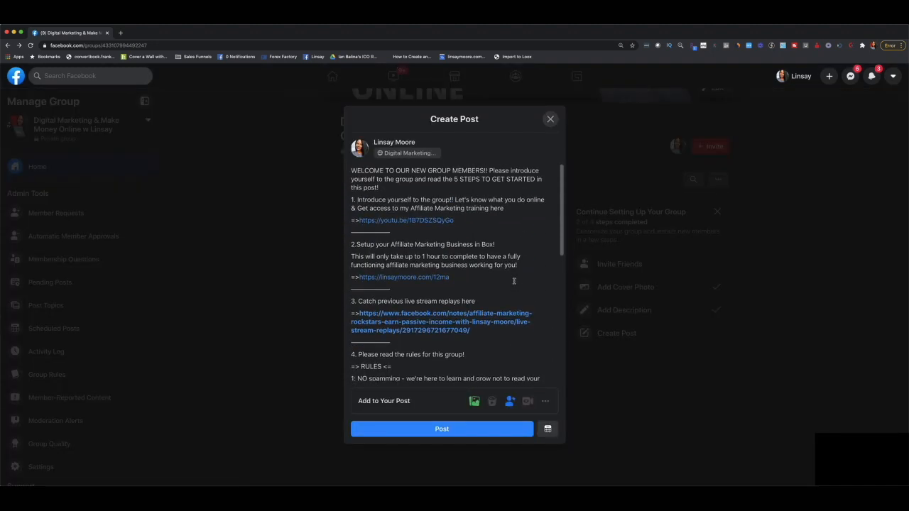
scroll(426, 225, "down", 5)
scroll(426, 225, "up", 5)
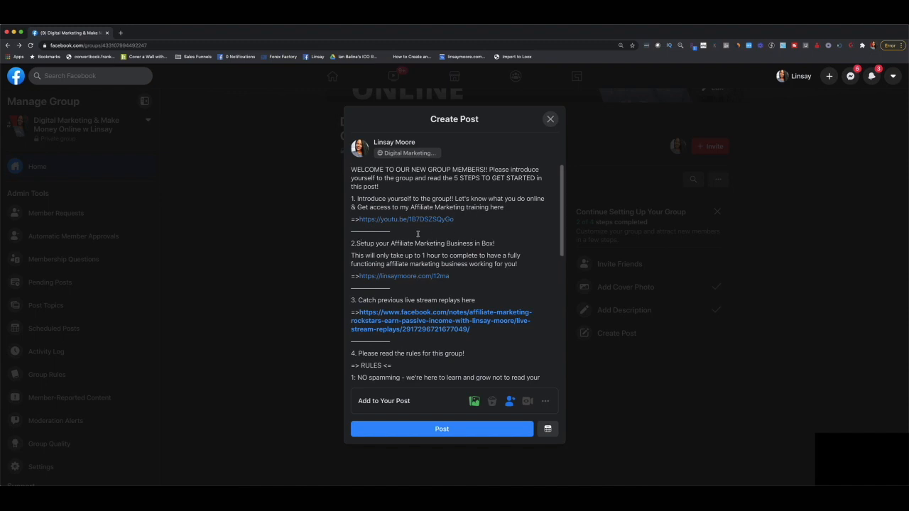
scroll(470, 223, "down", 1)
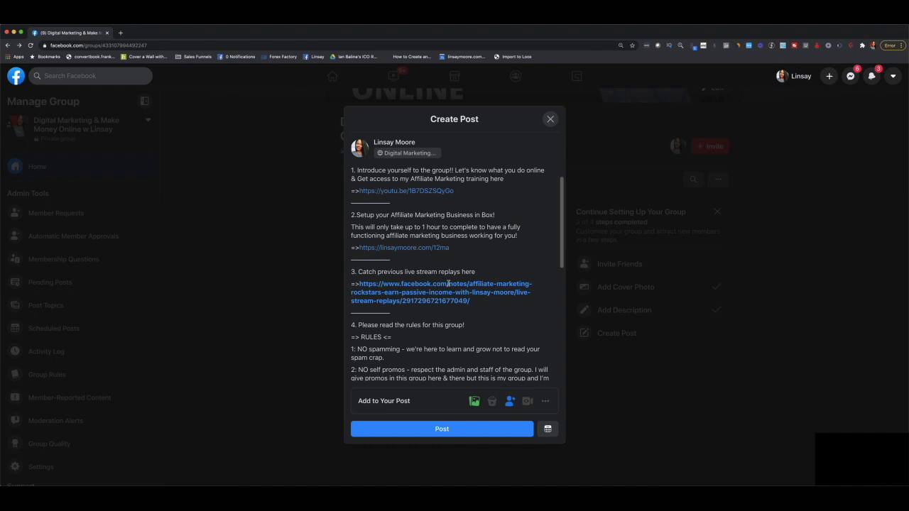
scroll(447, 306, "down", 3)
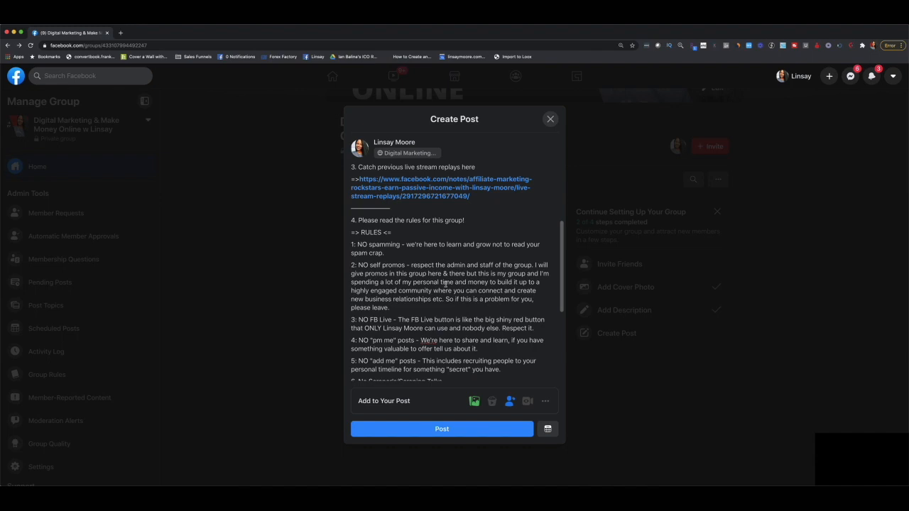
scroll(445, 284, "down", 2)
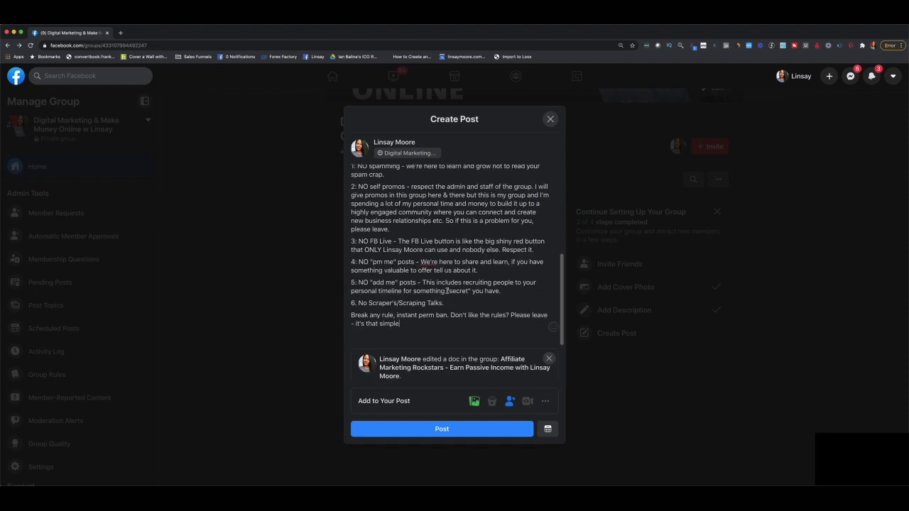
scroll(447, 290, "up", 3)
scroll(395, 232, "up", 2)
scroll(395, 231, "down", 5)
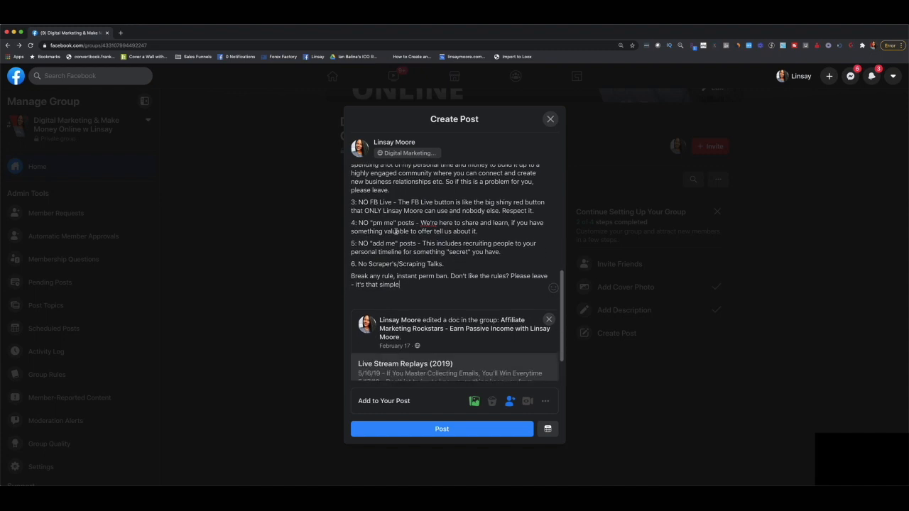
scroll(396, 232, "down", 3)
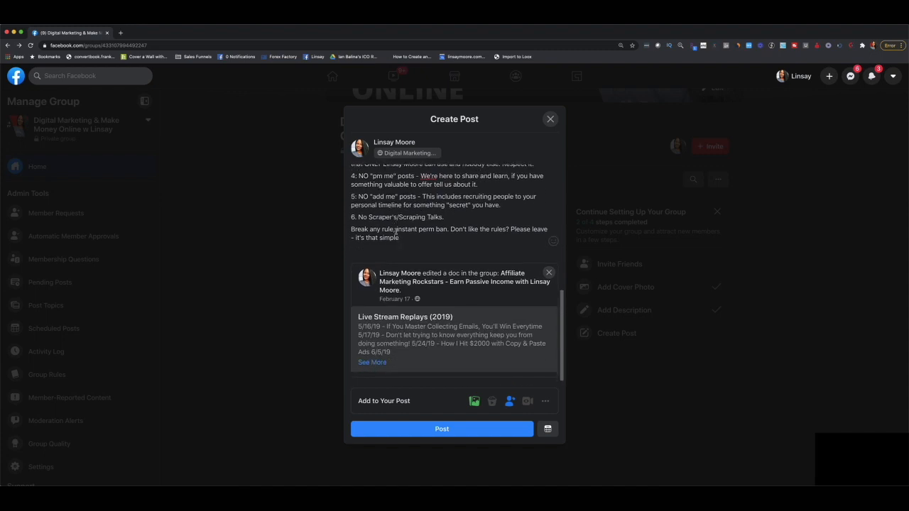
Remove the link previews attached to the welcome post and recheck its text from the introduction through the rules.
left_click(548, 273)
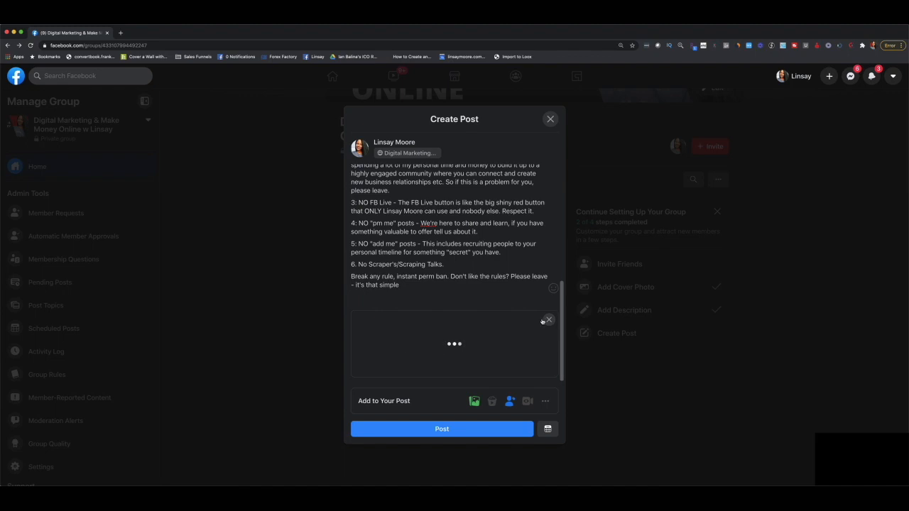
left_click(549, 357)
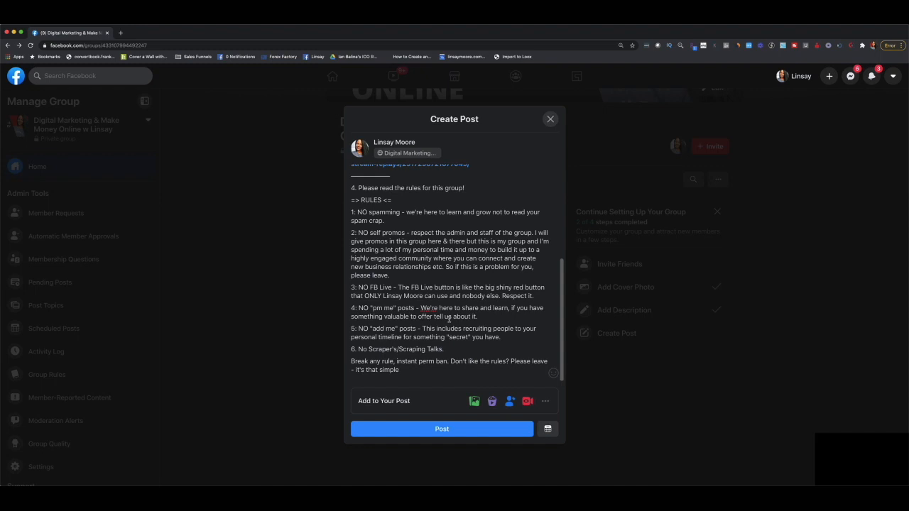
scroll(447, 319, "up", 3)
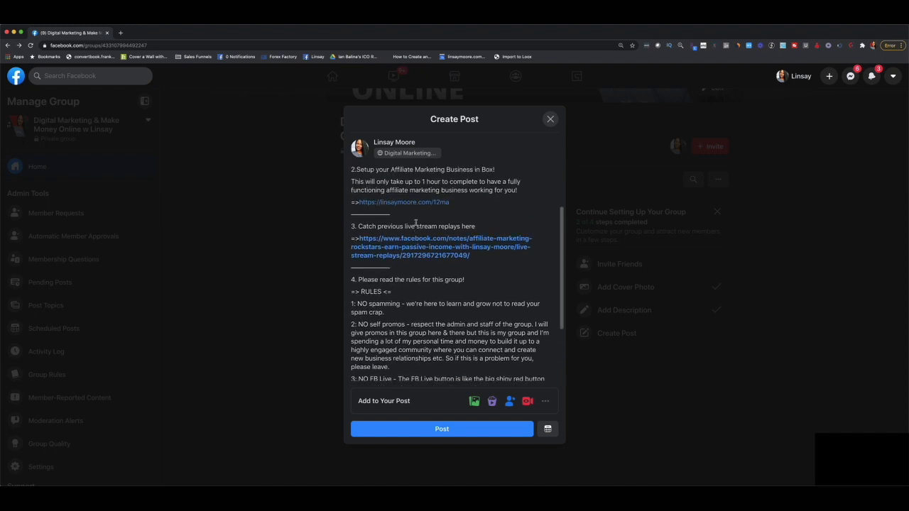
scroll(428, 343, "down", 3)
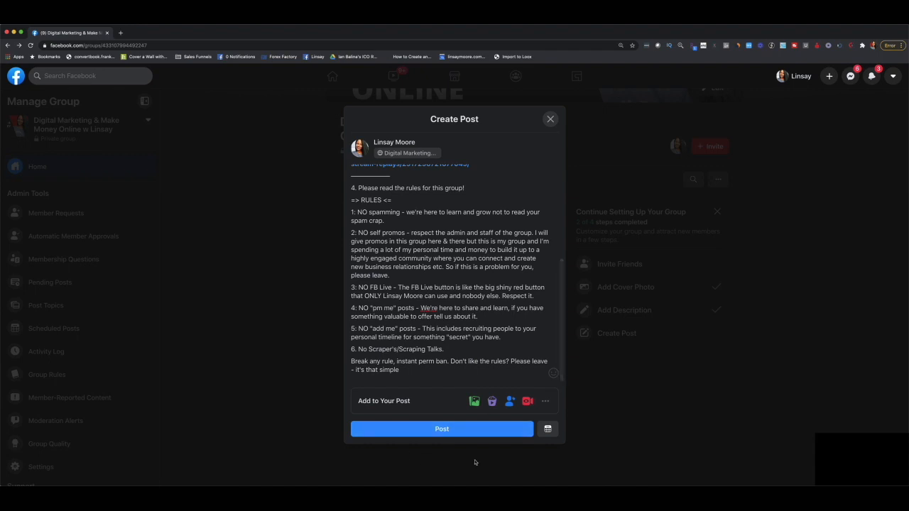
scroll(440, 240, "up", 5)
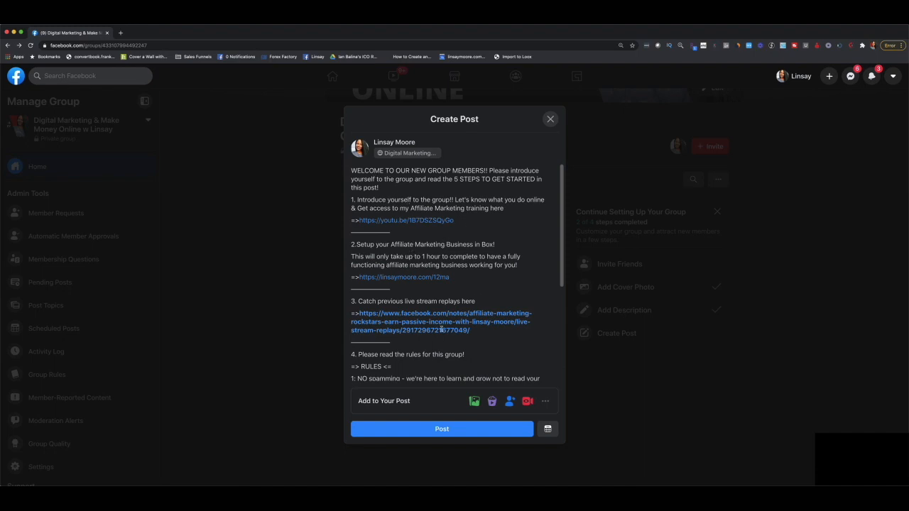
Publish the welcome post as a group announcement and reload the group page.
left_click(439, 430)
left_click(547, 273)
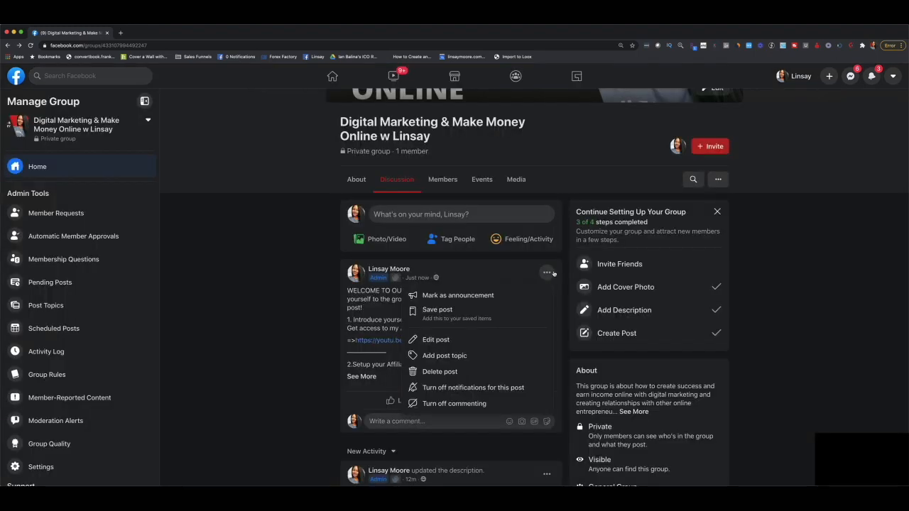
left_click(483, 295)
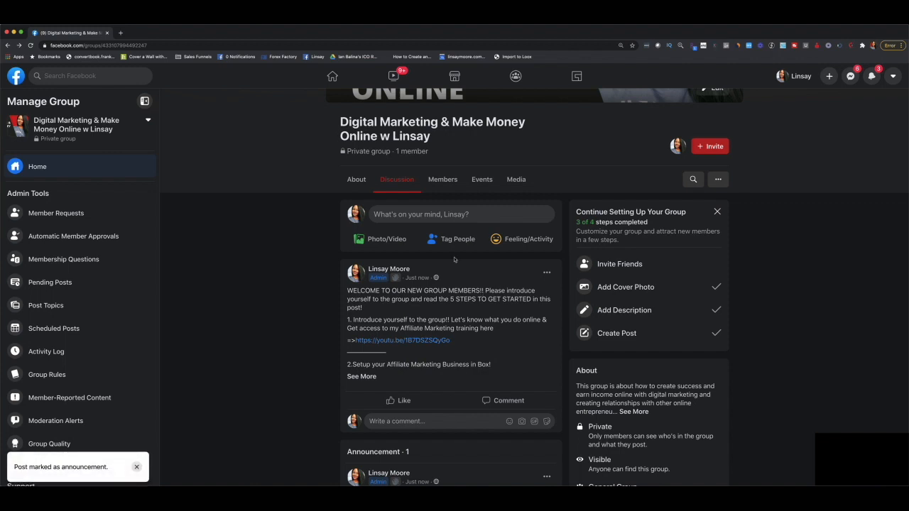
left_click(30, 45)
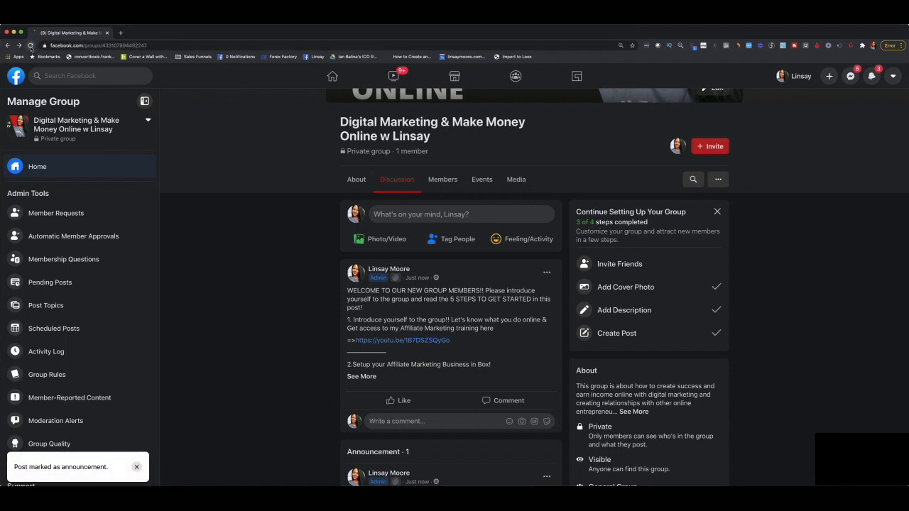